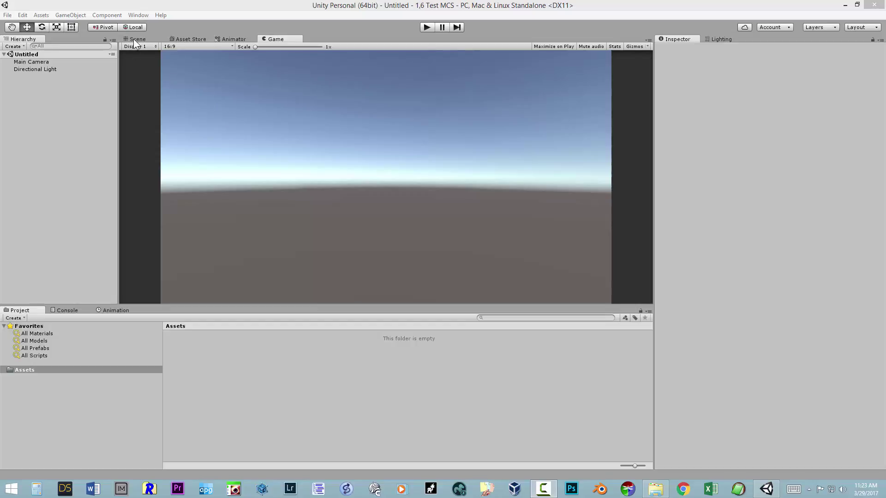
Open the Asset Store tab showing Morph 3D's free MCS Female package.
click(188, 39)
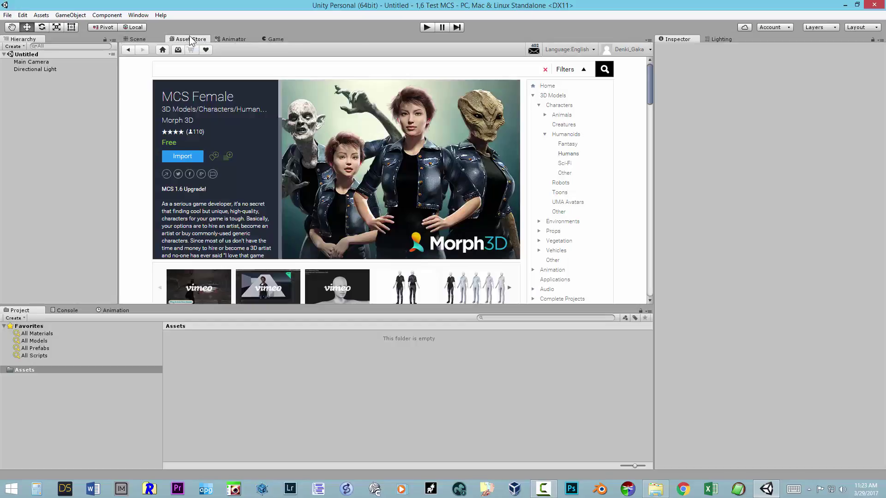
Search the Asset Store for 'mcs' and open the free MCS Male package page.
click(202, 71)
text(mcs)
key(Return)
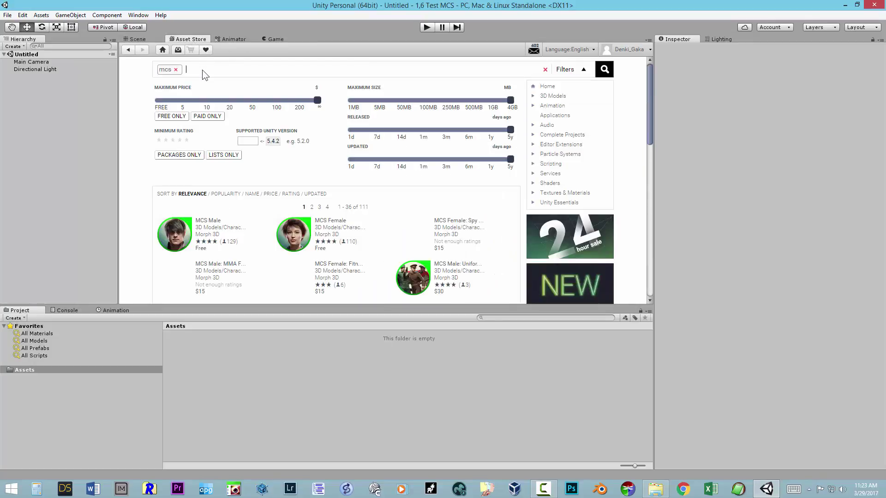
click(210, 224)
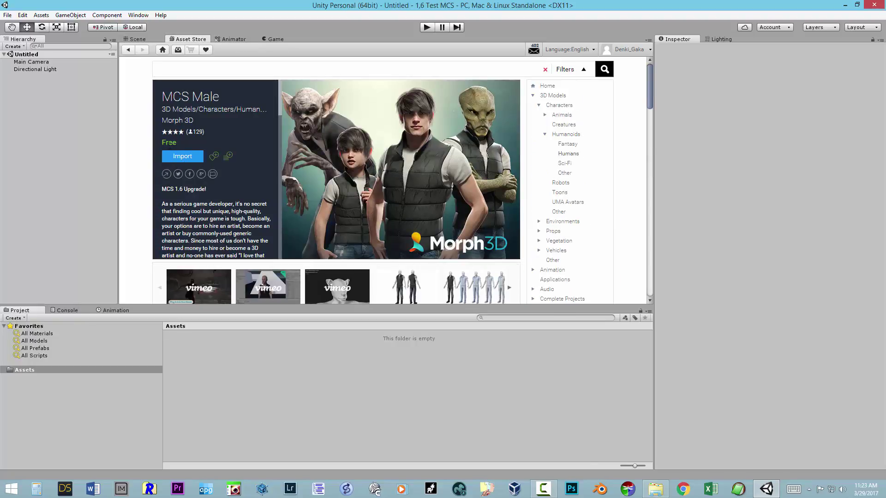
Import all MCS Male package files and confirm installing the 1.6 upgrade.
click(181, 157)
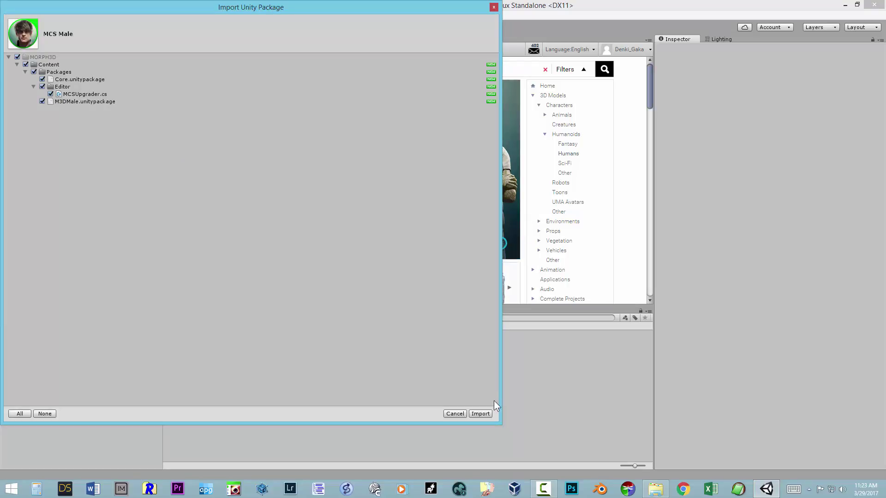
click(480, 414)
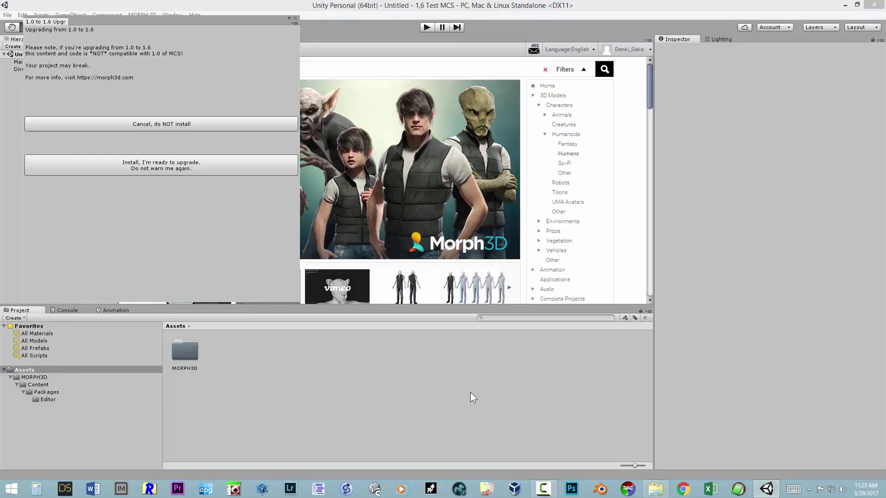
click(142, 166)
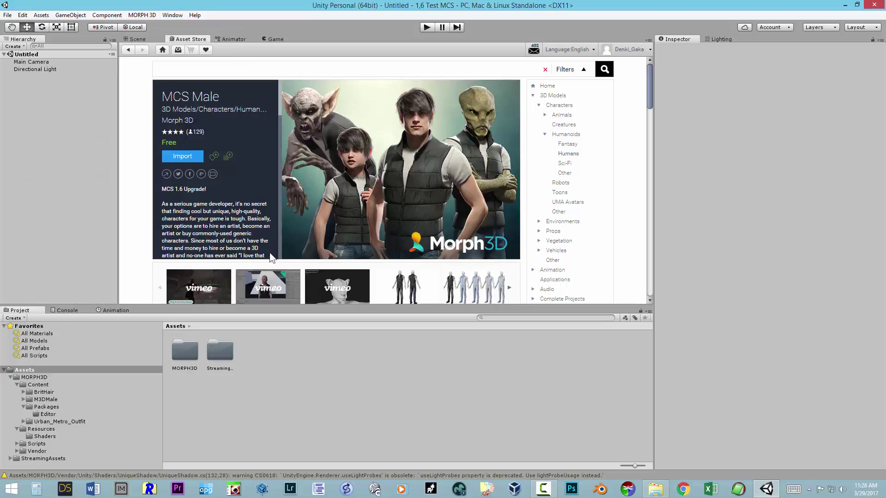
click(222, 69)
Run the 'mcs' search again and open the free MCS Female page by Morph 3D.
text(mcs)
key(Return)
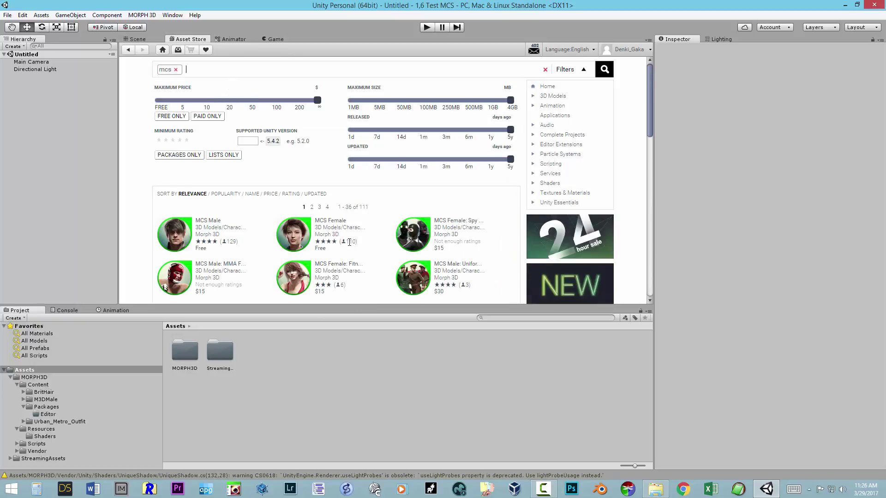
click(337, 222)
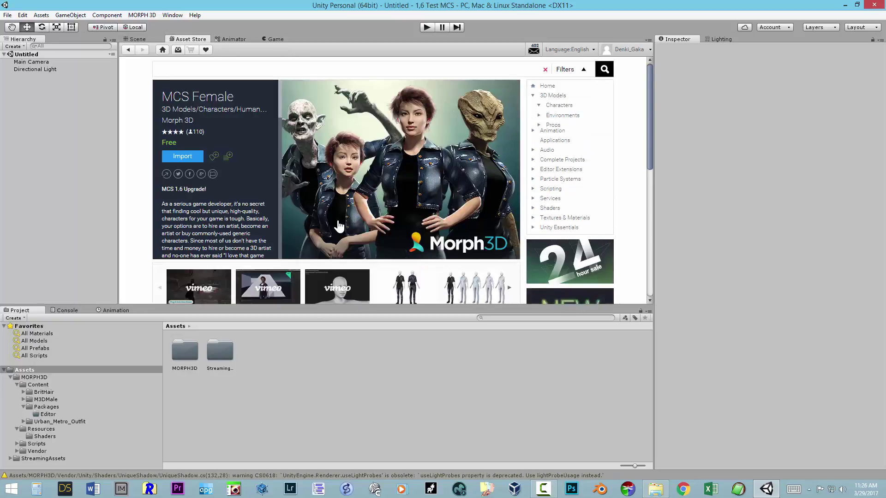
Import all MCS Female files, adding M3DFemale, Ciao_Bella_Outfit and MicahFemaleHair folders.
click(183, 157)
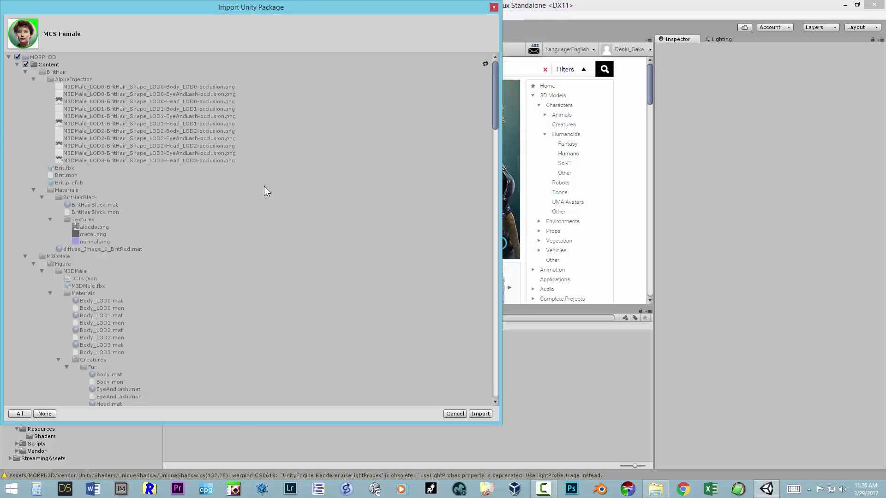
scroll(264, 188, down, 12)
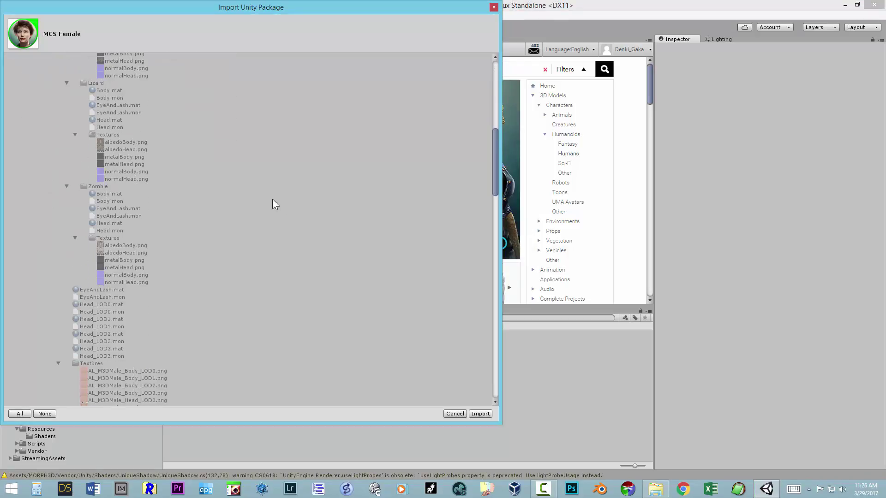
scroll(436, 314, down, 9)
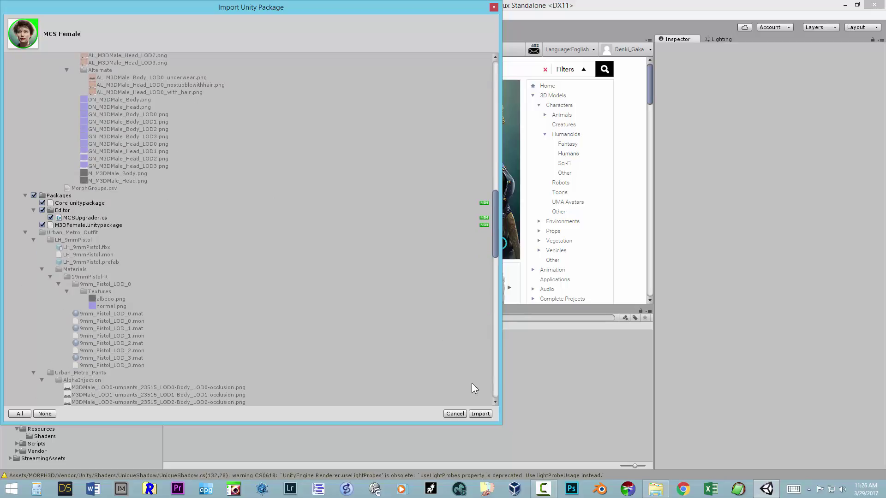
click(480, 413)
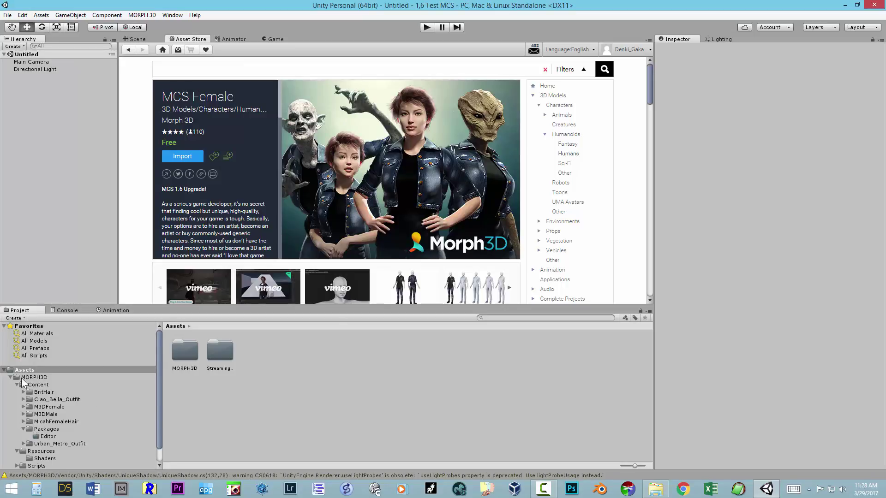
Browse MORPH3D > Content in the Project panel to list its character, hair and outfit folders.
scroll(21, 378, down, 1)
click(25, 362)
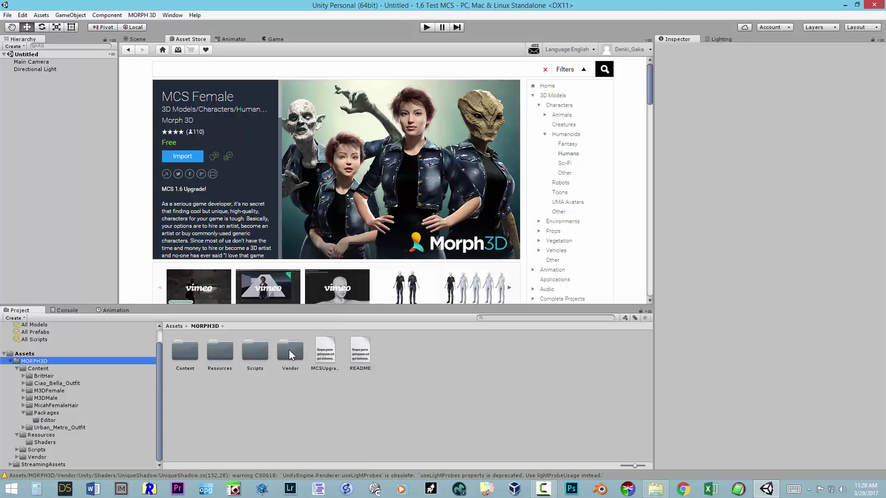
click(34, 369)
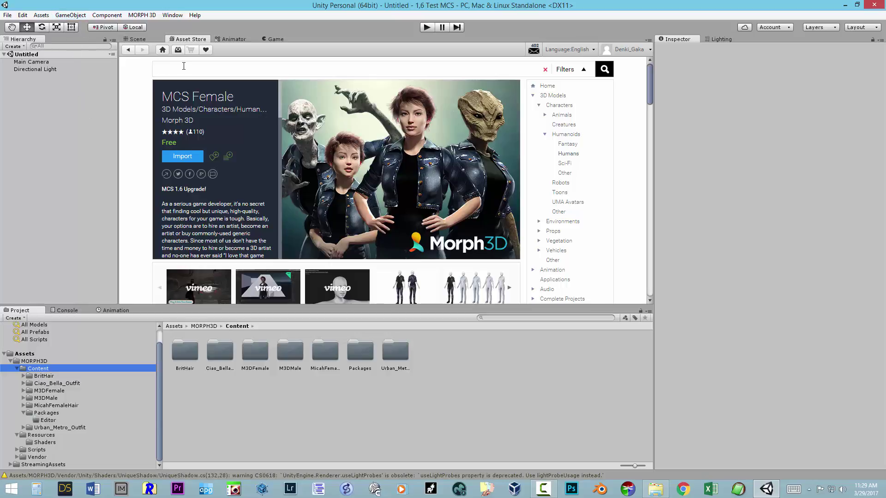
Replace the 'mcs female' search text with 'mcs preset' and run it, listing 27 results.
text(mc)
text(s )
text(female)
key(ctrl+a)
key(BackSpace)
text(mcs preset)
key(Return)
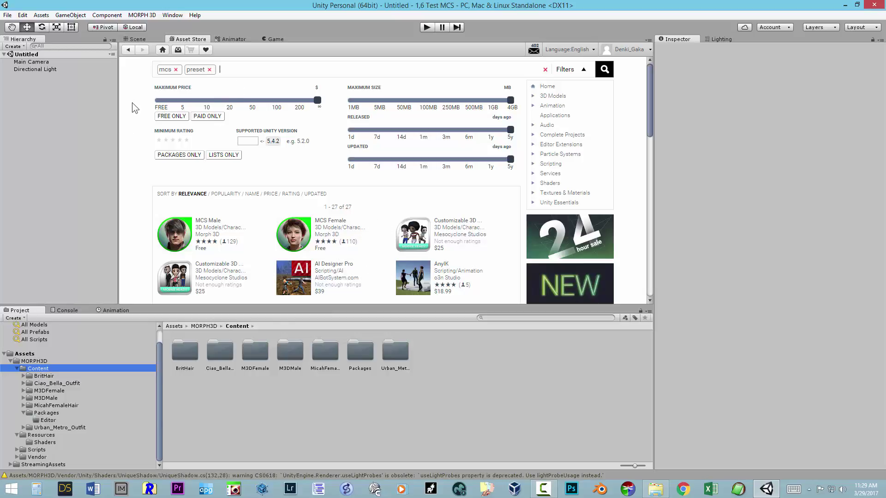
Import the MCS 1.6 Preset Maker .unitypackage as a custom package, adding MCS_Preset.
click(41, 15)
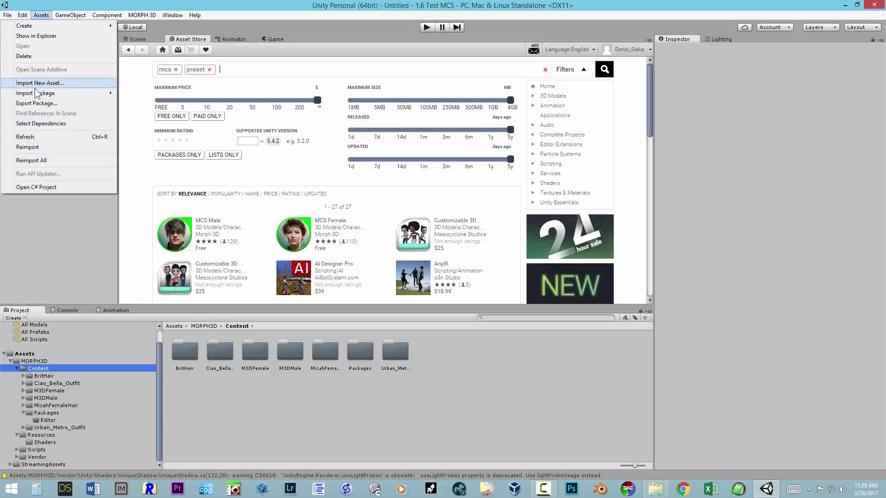
mouse_move(40, 95)
click(143, 94)
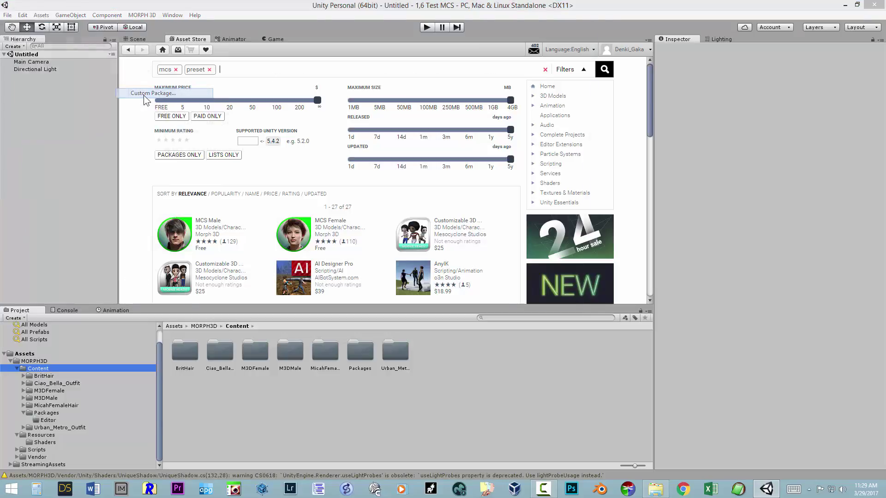
double_click(220, 152)
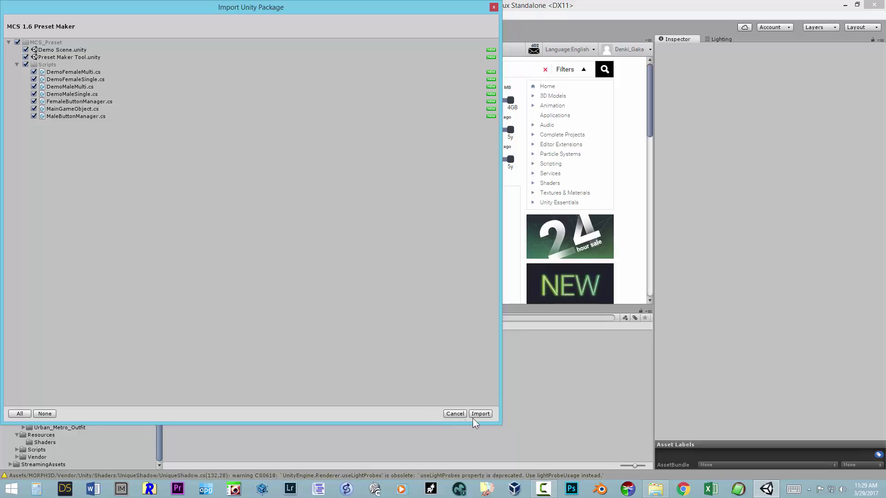
click(487, 414)
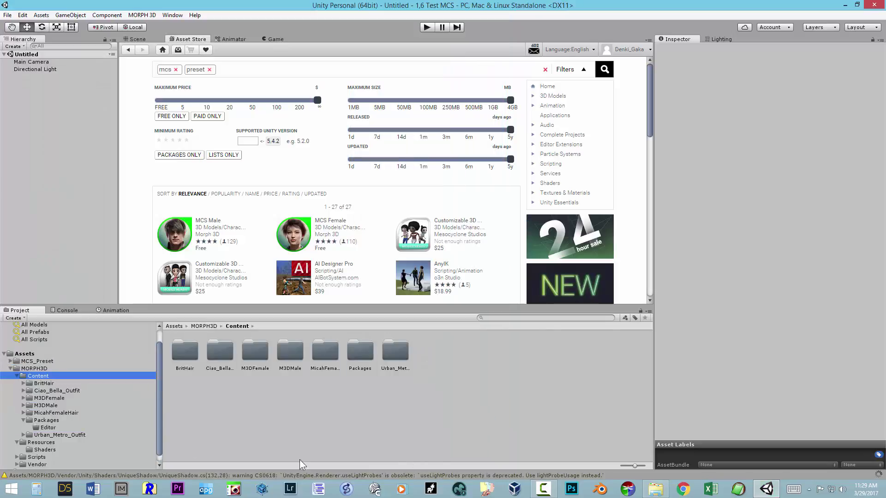
Open the Preset Maker Tool scene from Assets/MCS_Preset and show it in the Game view.
click(26, 354)
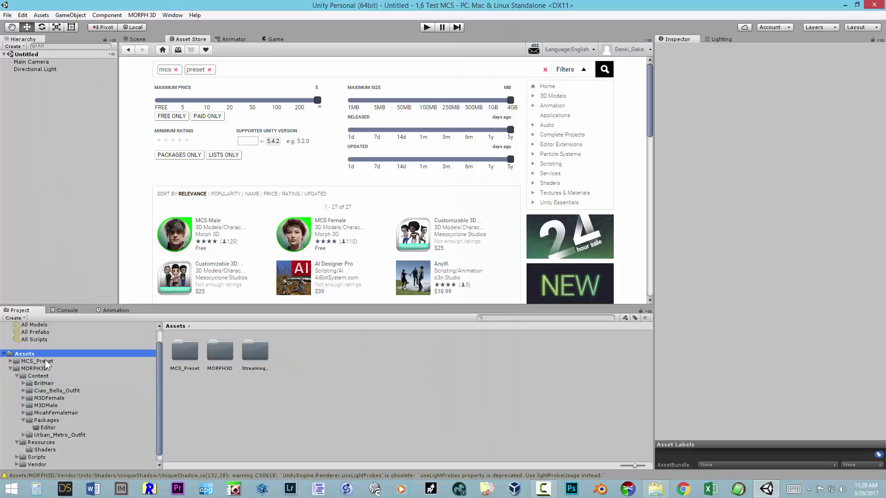
double_click(184, 351)
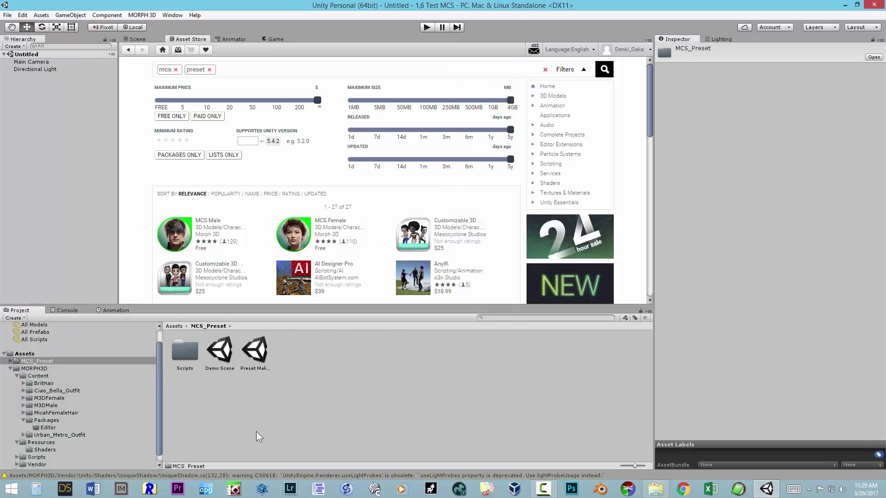
double_click(185, 351)
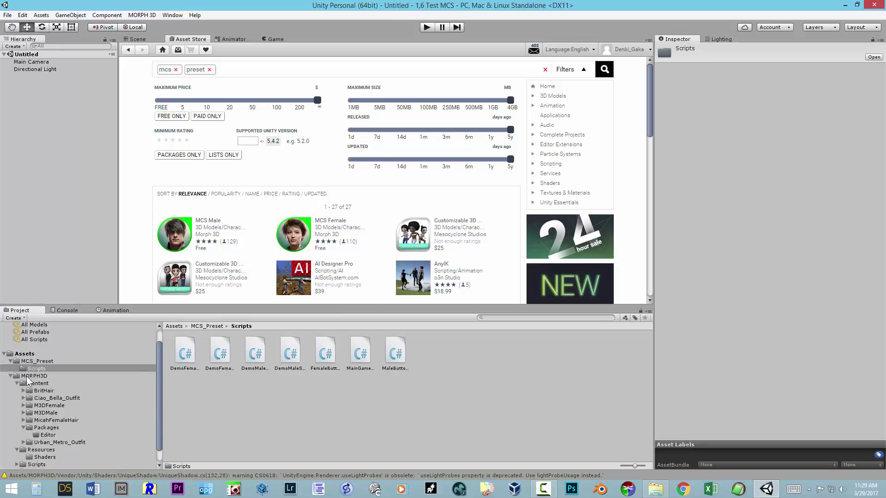
click(33, 361)
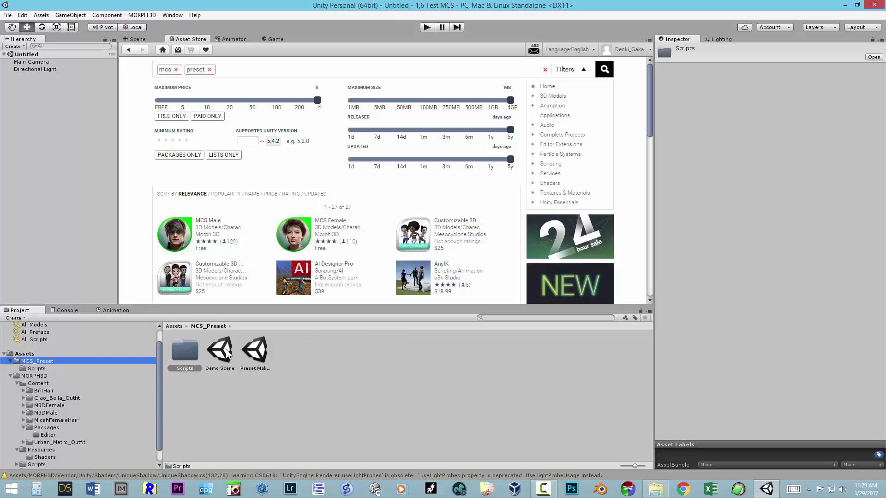
double_click(264, 360)
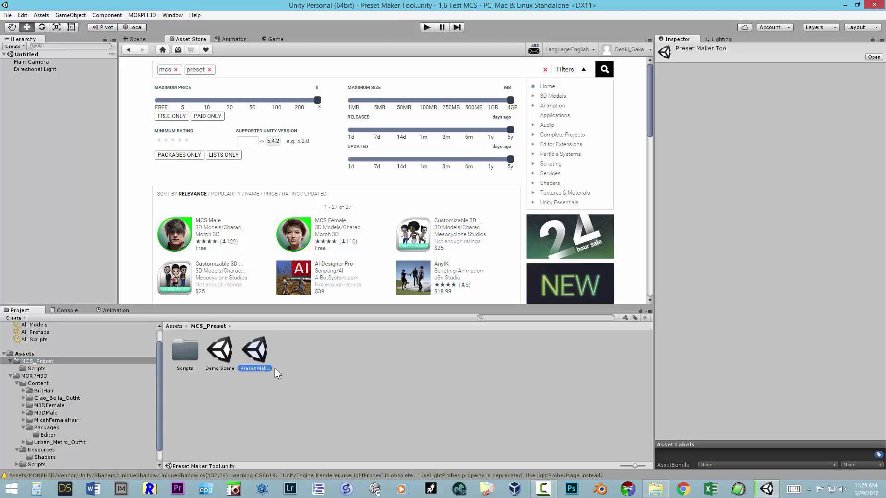
click(276, 40)
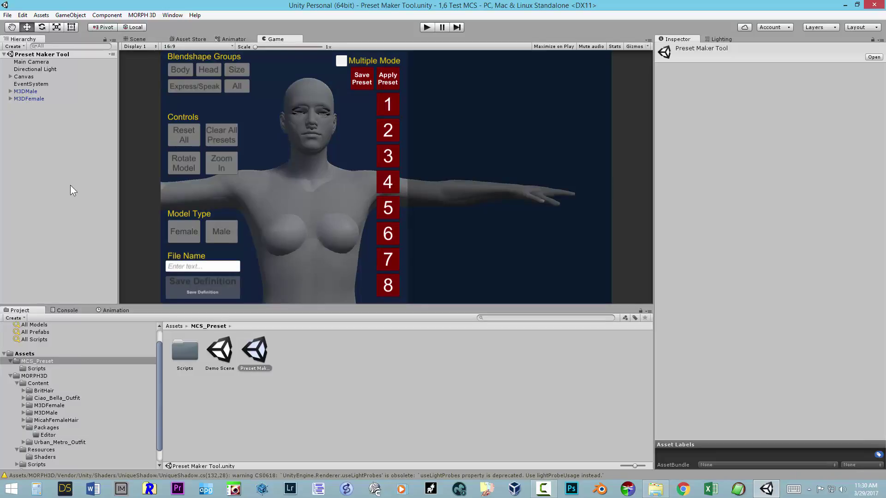
Enter Play mode so the Preset Maker Tool lists sliders like CBMAdult and Aged_Posture.
click(427, 26)
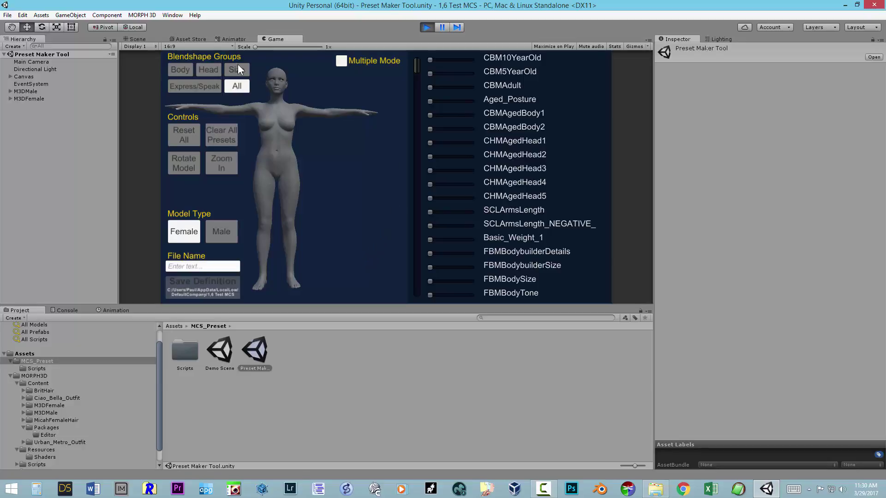
List only the Express/Speak blendshapes and zoom in on the model's upper body.
click(176, 71)
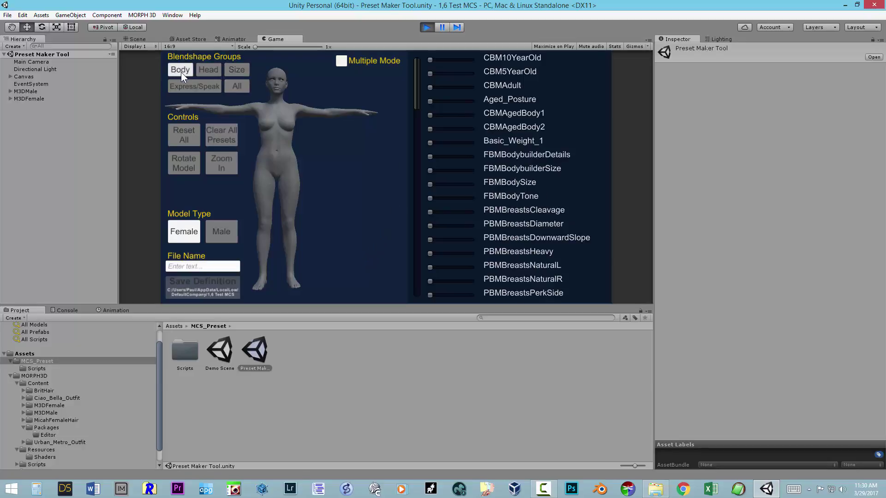
click(221, 71)
click(233, 70)
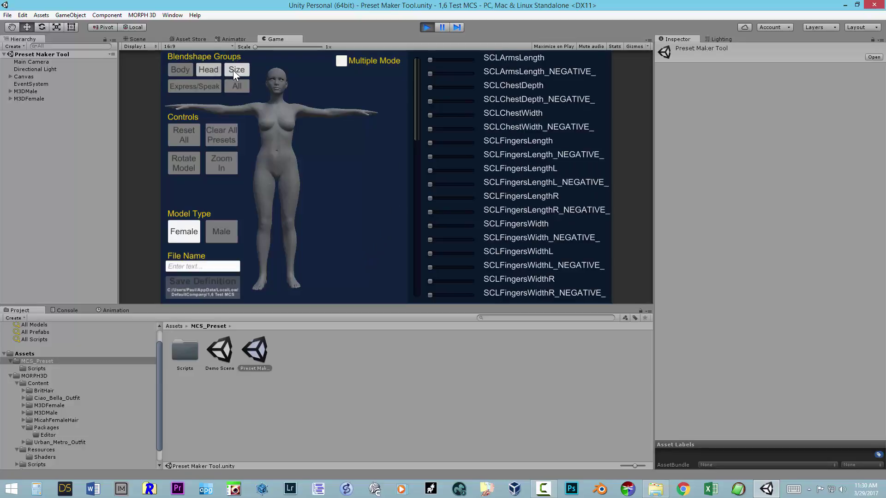
click(208, 85)
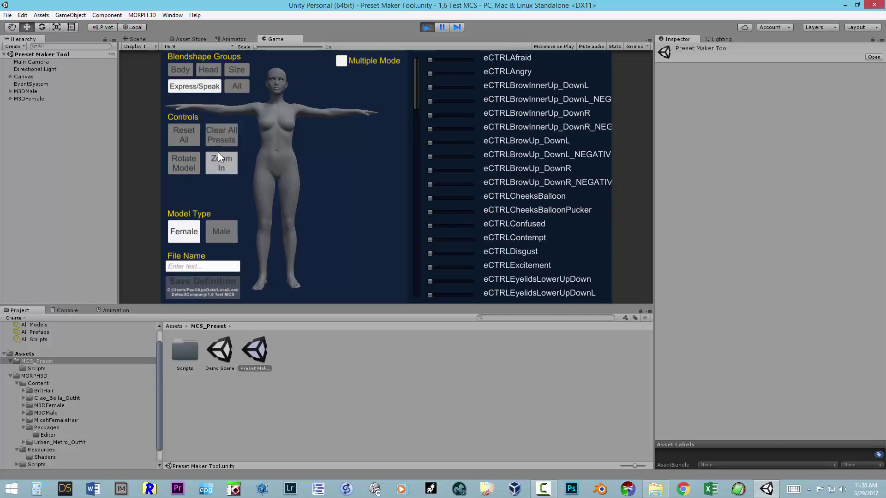
click(220, 165)
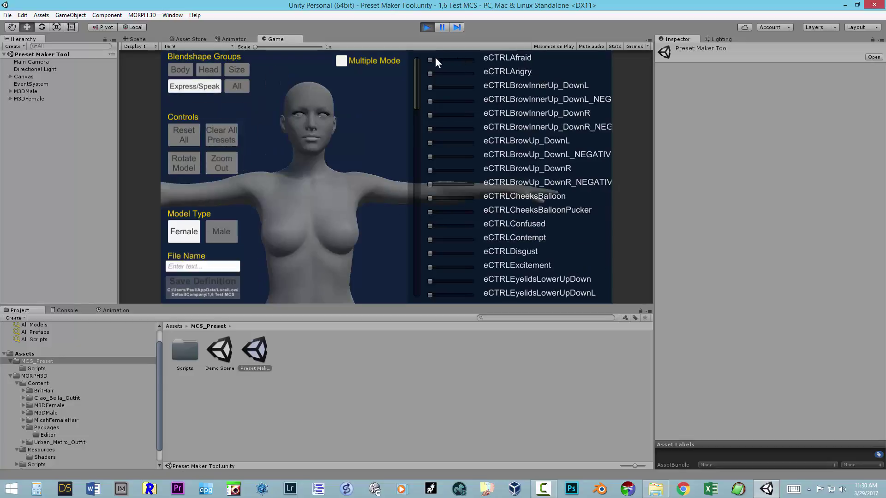
Raise eCTRLAfraid slightly and set eCTRLMouthSmile to maximum, after previewing other expressions.
drag(429, 59, 410, 77)
drag(428, 225, 399, 274)
scroll(510, 261, down, 10)
scroll(511, 260, up, 2)
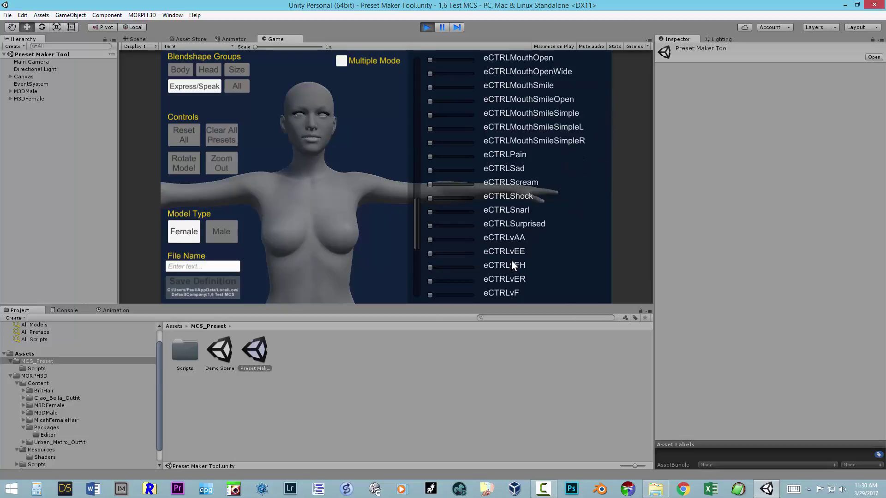
scroll(511, 260, down, 3)
drag(432, 168, 405, 170)
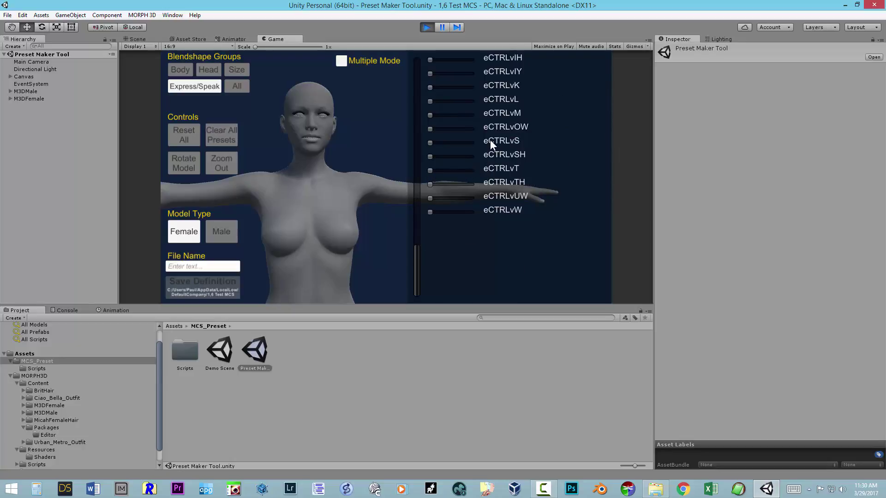
scroll(492, 148, up, 3)
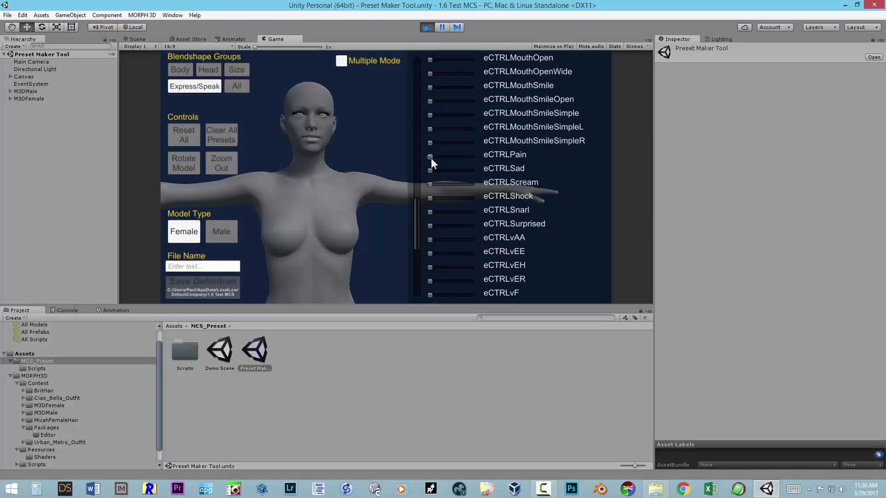
drag(430, 87, 492, 86)
scroll(463, 215, up, 3)
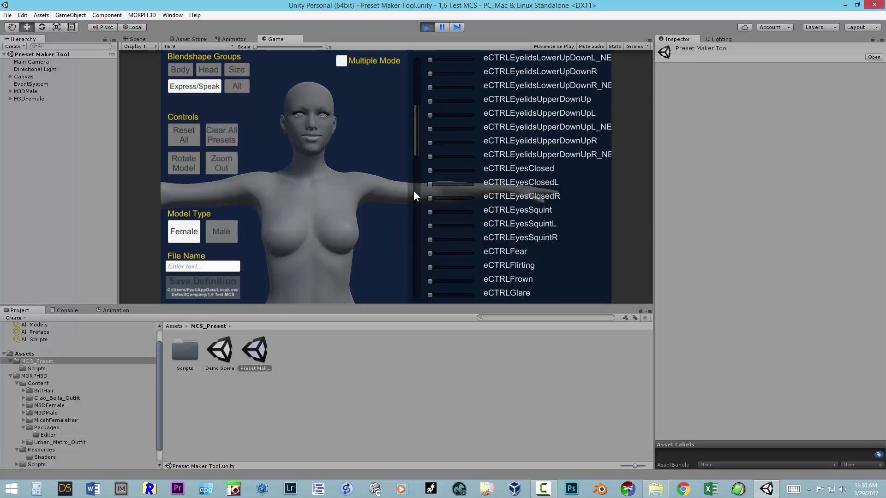
Max PBMBreastsNaturalL, raise FBMFitnessSize and FBMHeight, and view the full figure.
click(179, 69)
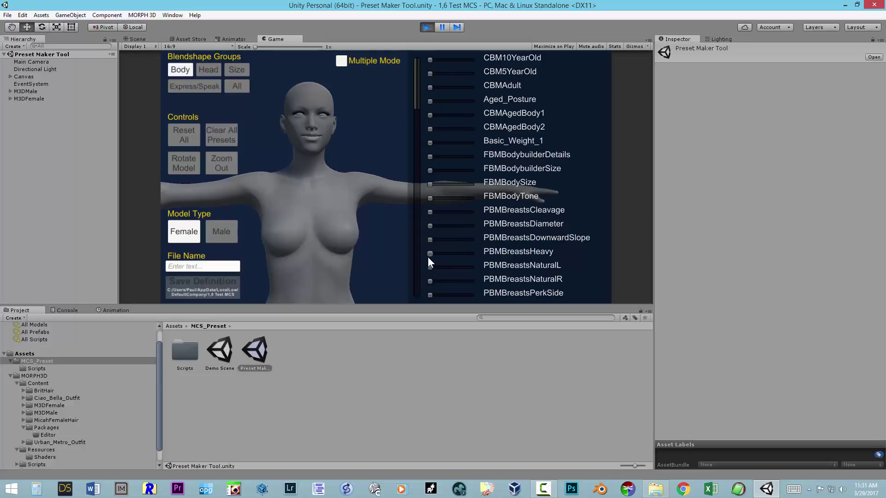
drag(431, 266, 467, 280)
scroll(486, 212, down, 5)
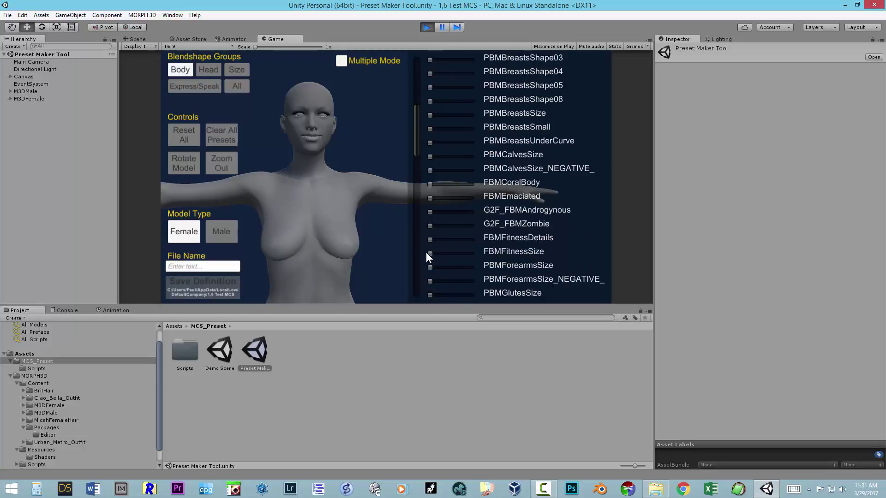
drag(431, 252, 485, 251)
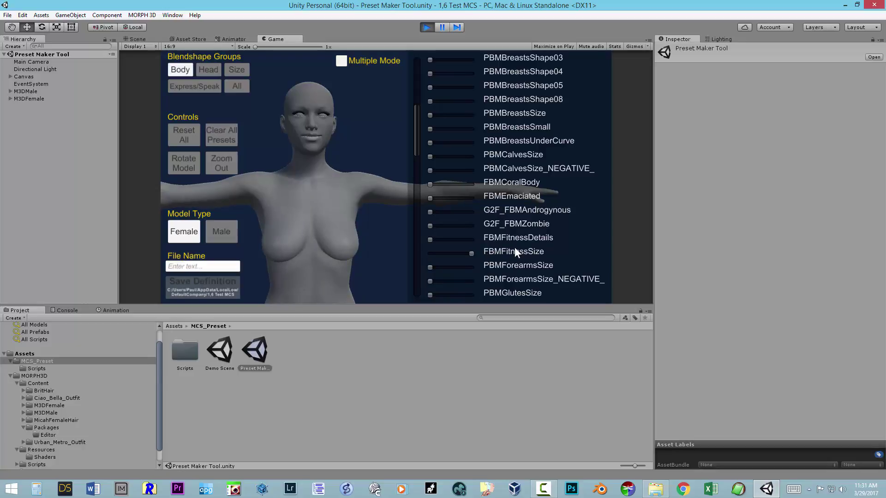
scroll(515, 249, down, 5)
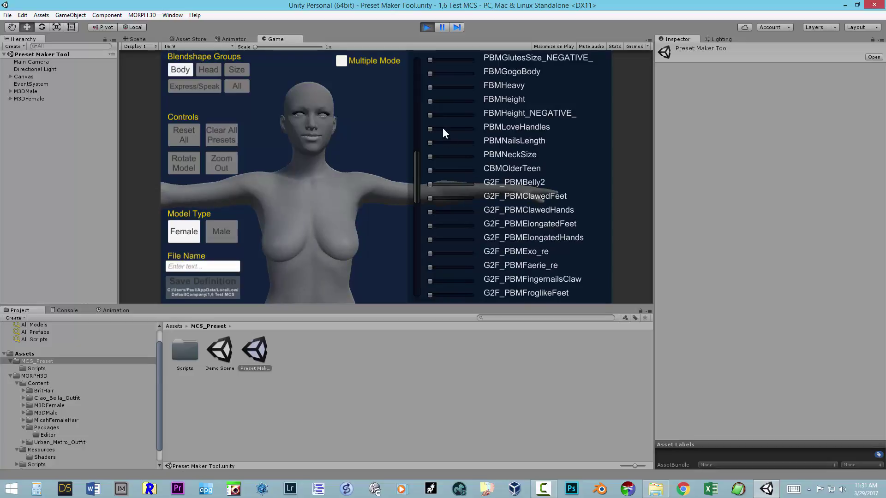
click(210, 161)
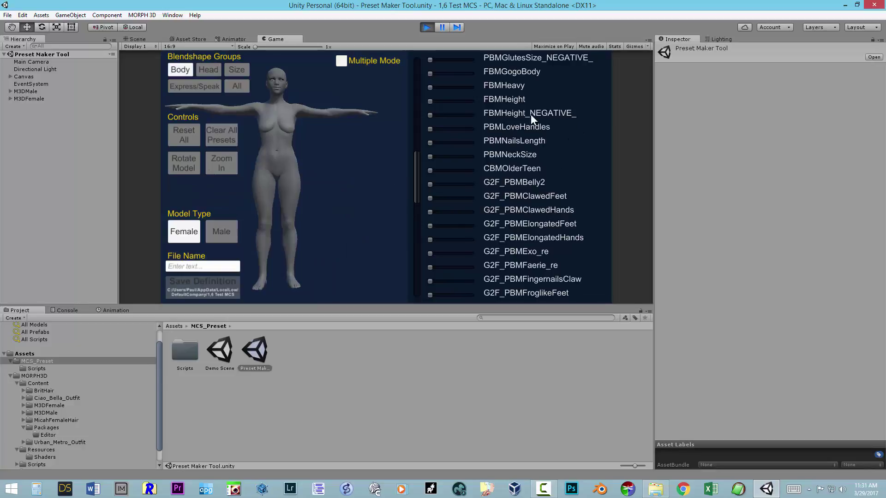
mouse_move(431, 101)
mouse_down()
mouse_move(472, 105)
mouse_move(456, 107)
mouse_move(438, 89)
mouse_up()
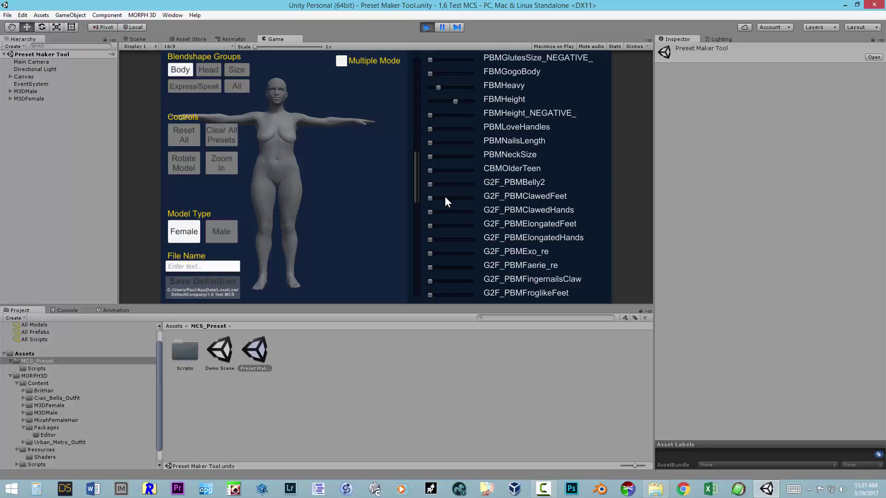
Save the current blendshapes as a preset definition named 'HeavyNatural'.
click(184, 267)
text(HeavyNatural)
click(193, 282)
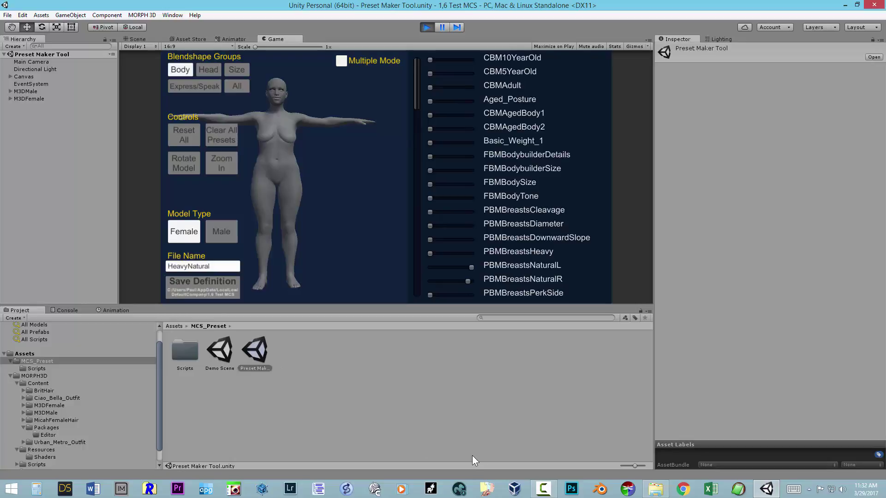
click(655, 489)
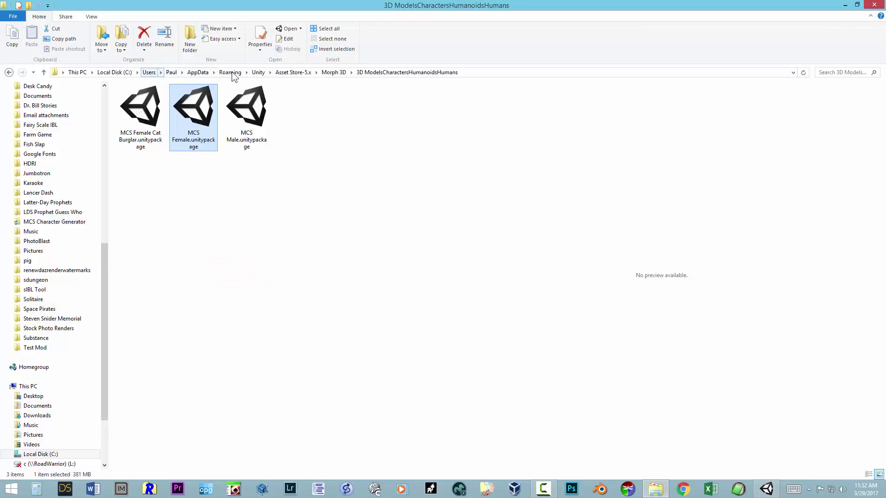
Navigate to AppData > LocalLow > DefaultCompany > 1,6 Test MCS.
click(198, 72)
double_click(198, 97)
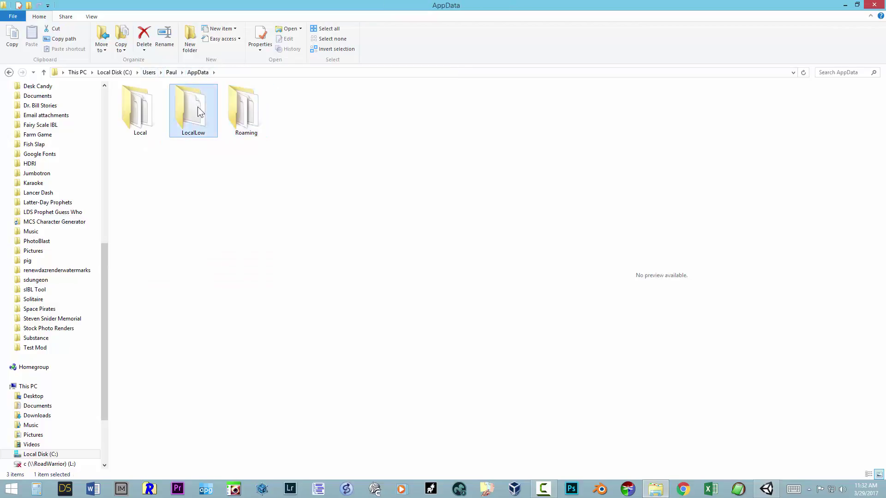
double_click(204, 119)
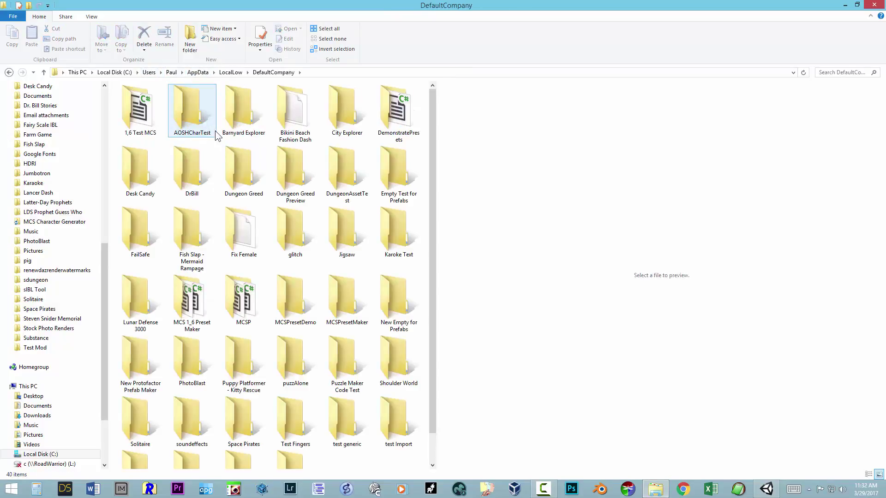
click(129, 119)
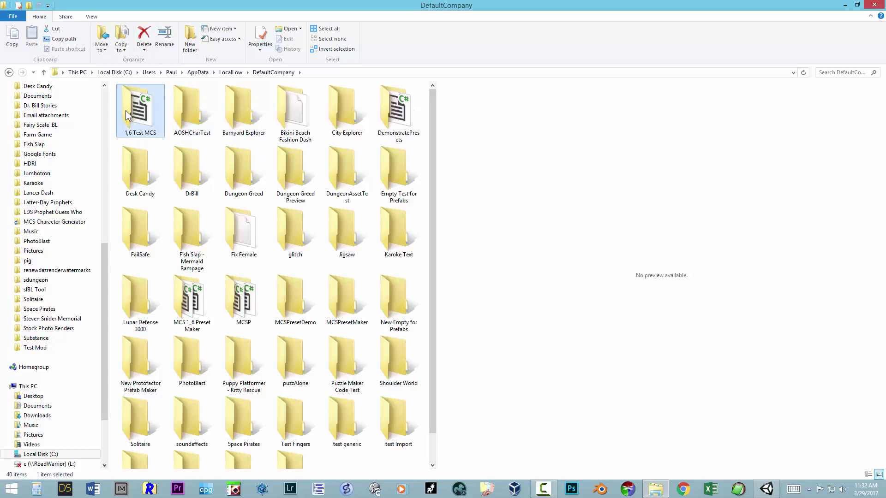
double_click(135, 115)
Preview the code of HeavyNatural.cs and read through its blendshape values.
click(130, 108)
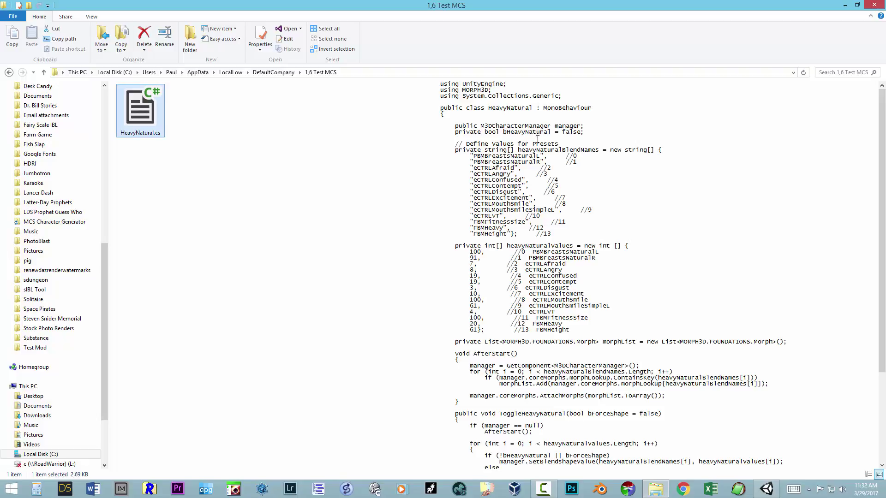
click(643, 254)
scroll(659, 249, down, 7)
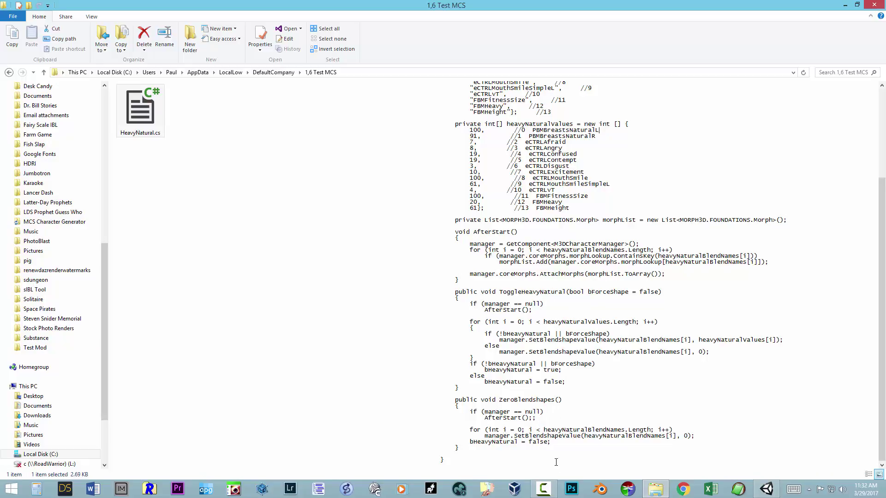
scroll(600, 436, up, 7)
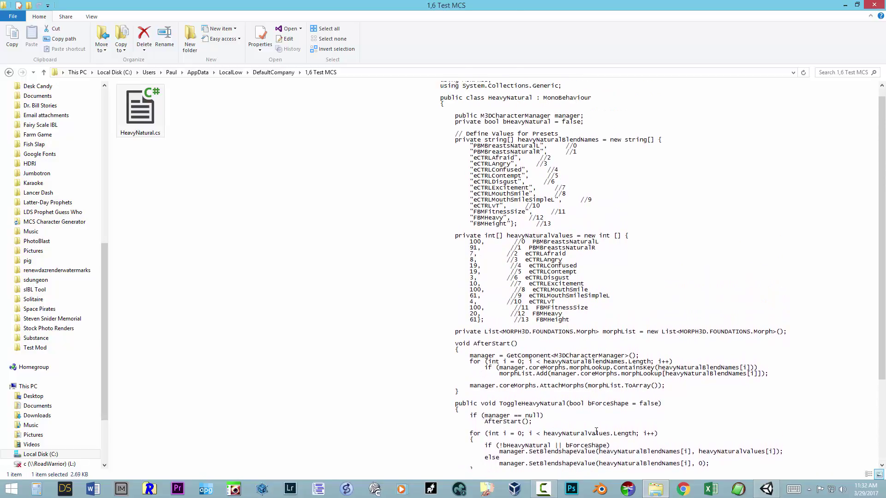